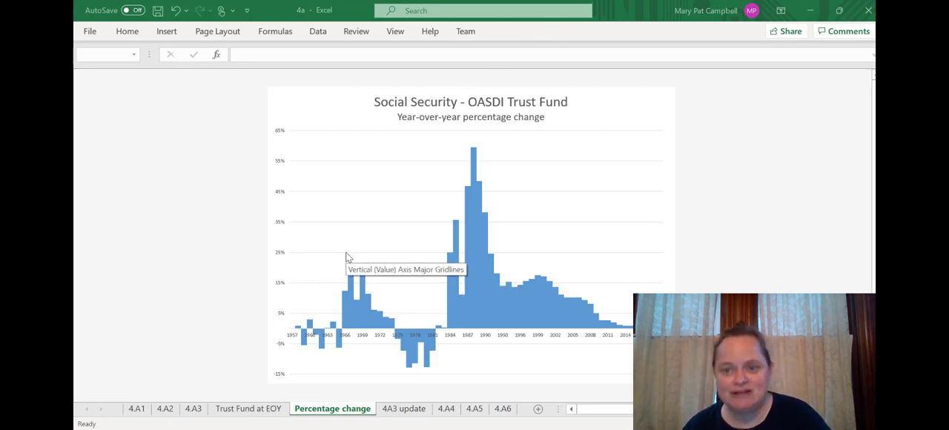
Apply the Office theme to the workbook while viewing the Percentage change chart
left_click(226, 35)
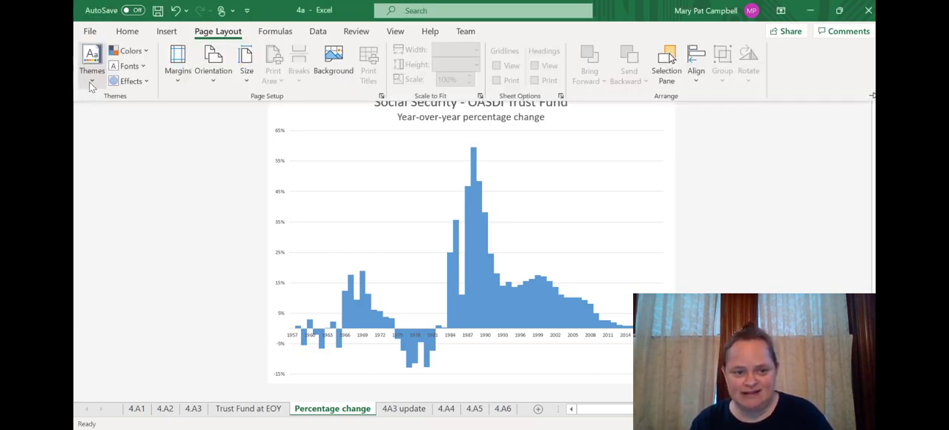
left_click(91, 81)
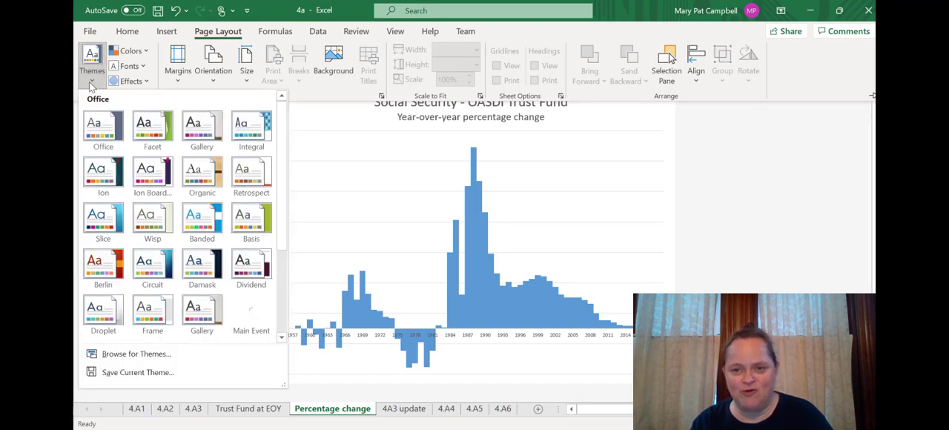
left_click(101, 146)
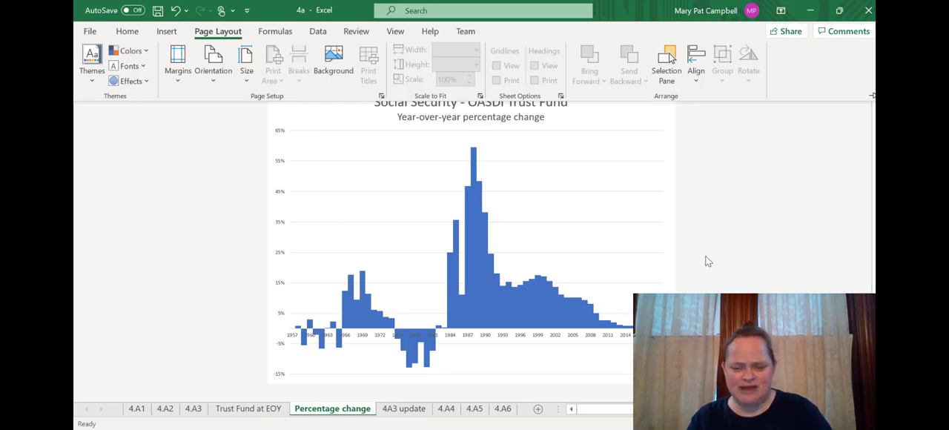
scroll(707, 259, "down", 1)
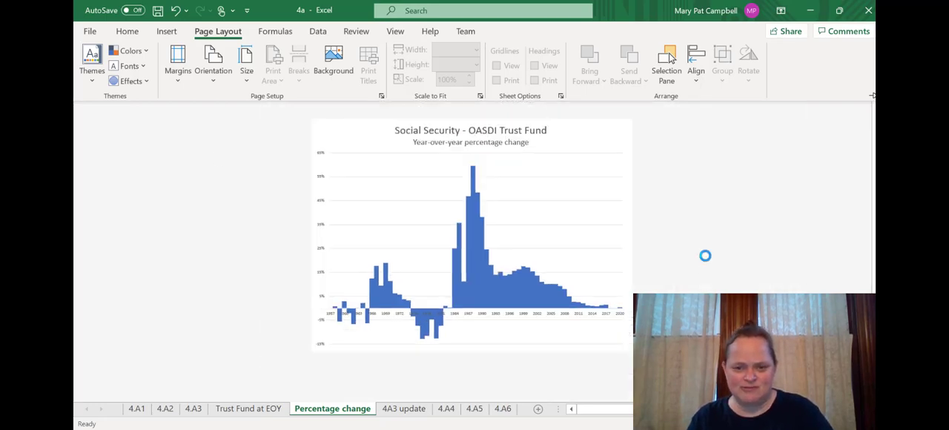
Try the Facet theme and the first Gallery theme on the Percentage change chart
left_click(95, 77)
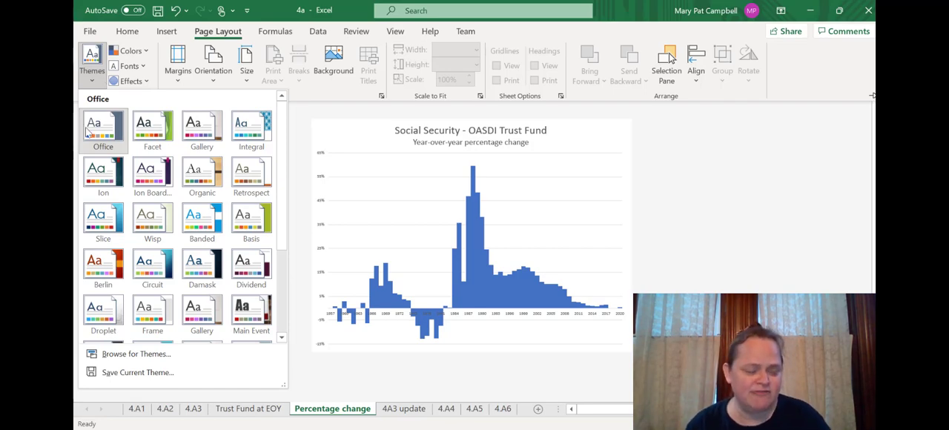
left_click(158, 143)
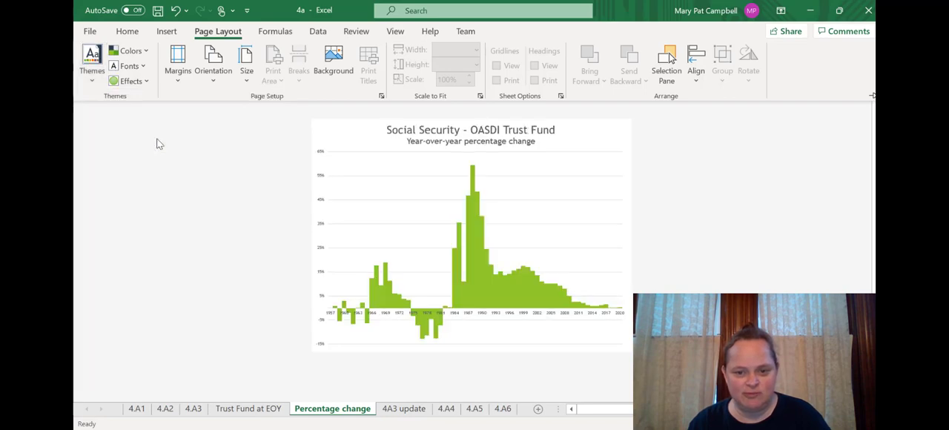
left_click(92, 74)
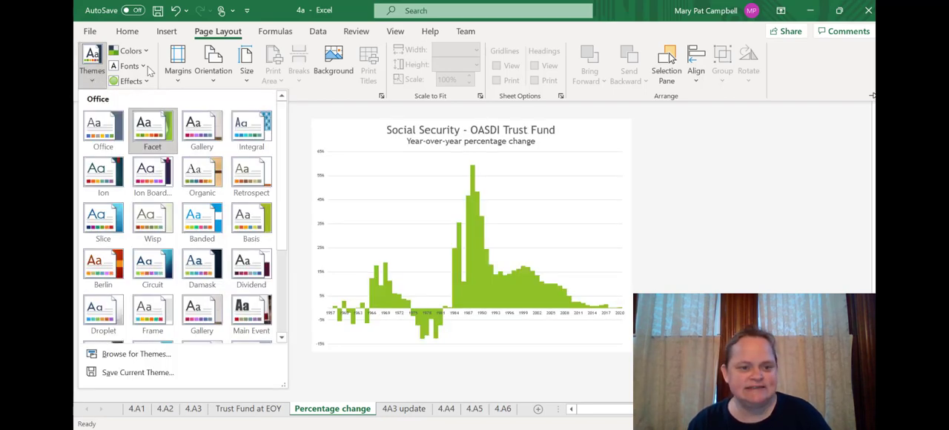
left_click(198, 121)
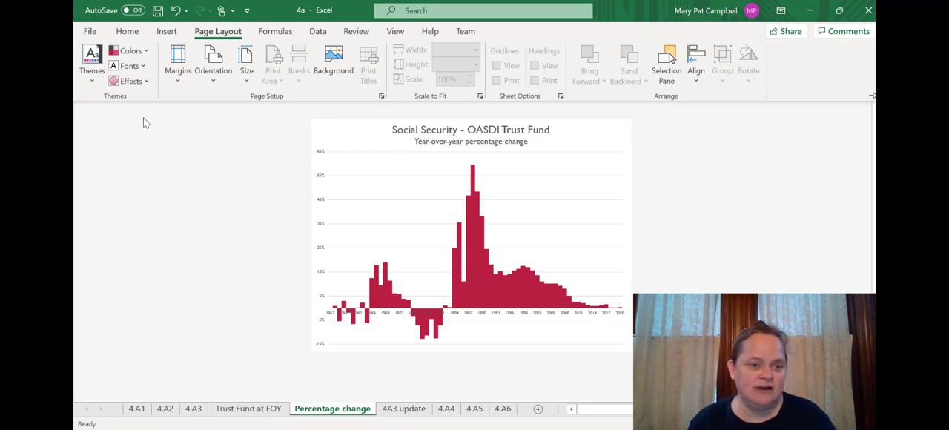
Try the Integral theme and the Ion theme on the Percentage change chart
left_click(99, 79)
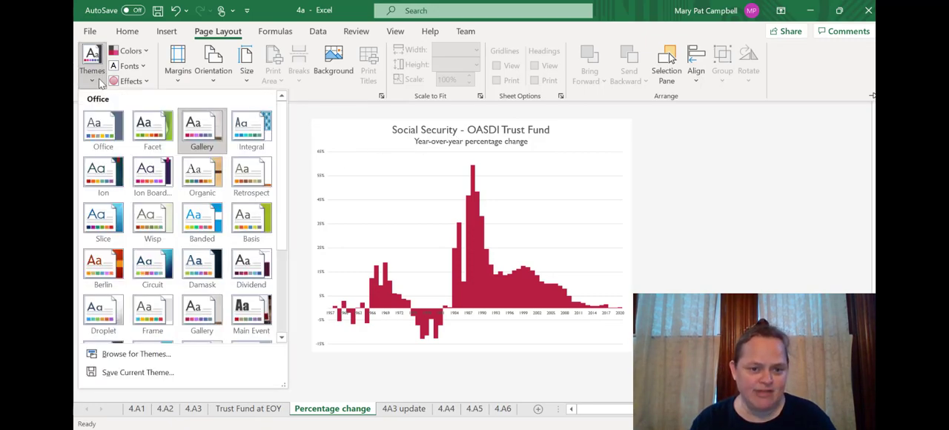
left_click(248, 131)
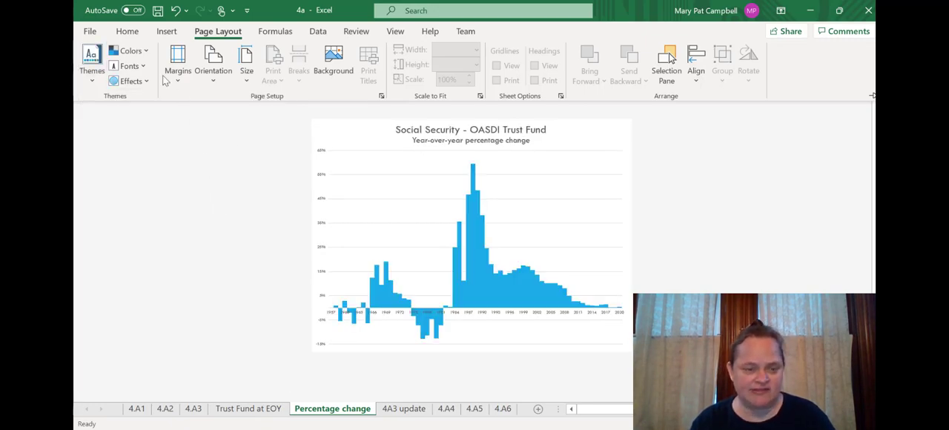
left_click(92, 71)
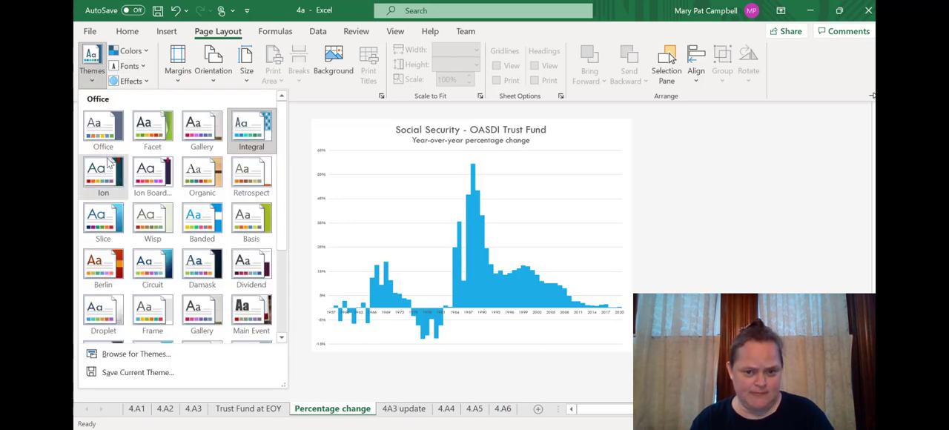
left_click(104, 159)
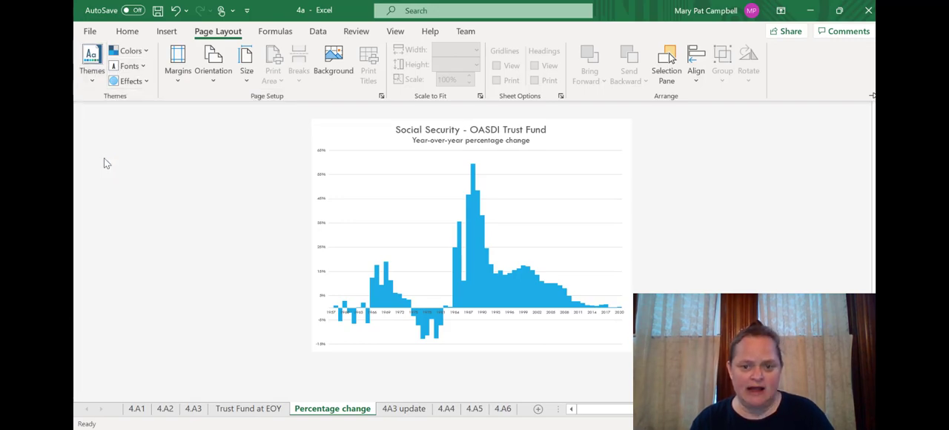
Try the Ion Boardroom theme and the Organic theme on the Percentage change chart
left_click(89, 78)
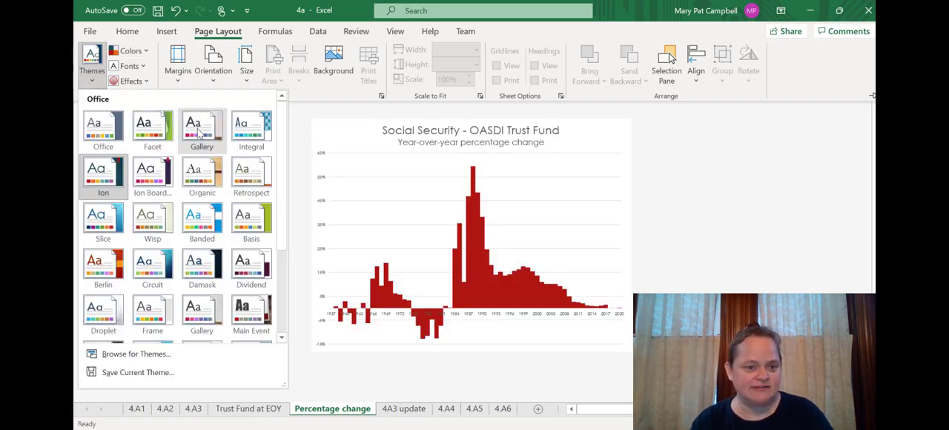
left_click(152, 175)
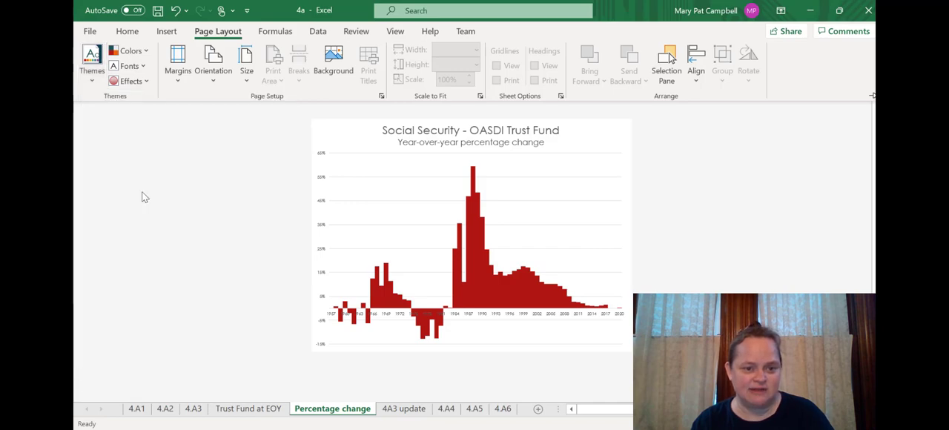
left_click(89, 79)
left_click(220, 190)
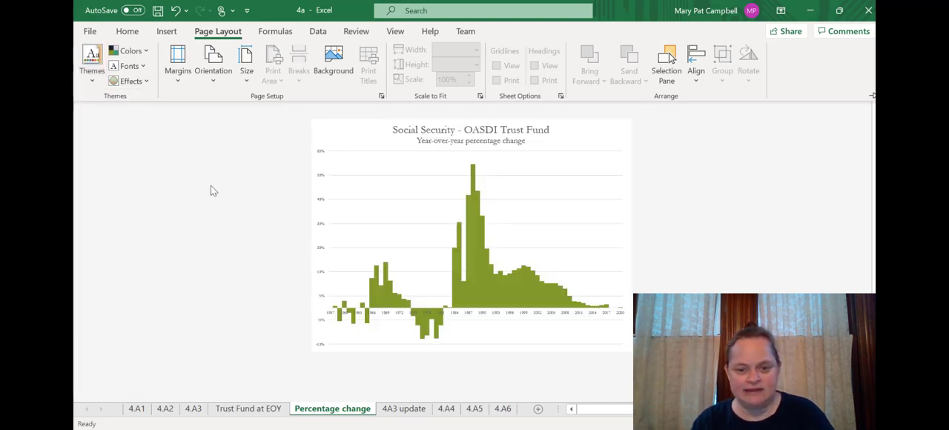
Try the Retrospect theme and the Banded theme on the Percentage change chart
left_click(89, 83)
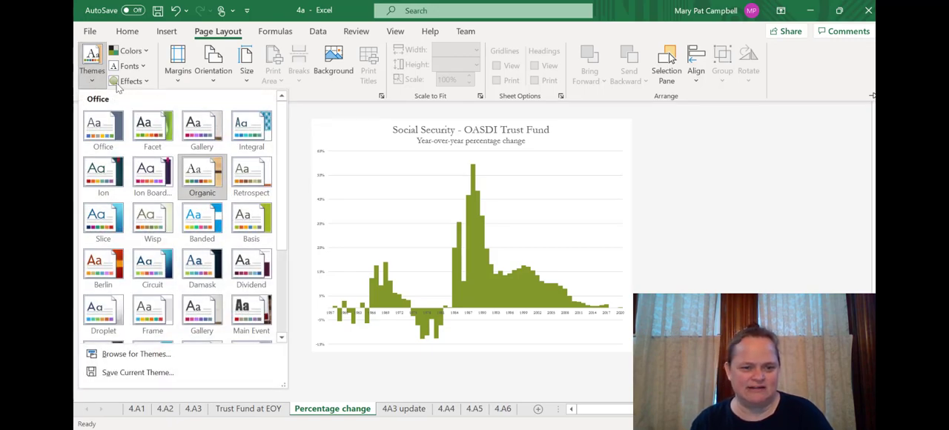
left_click(250, 176)
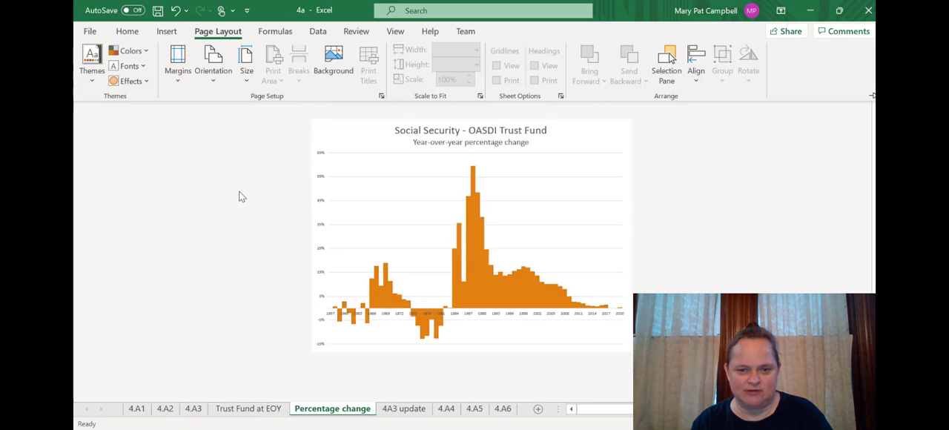
left_click(91, 65)
left_click(198, 215)
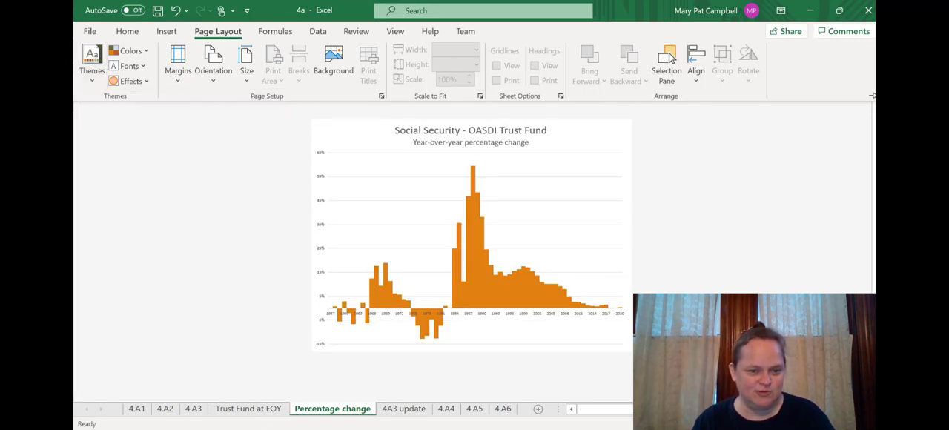
Try the Circuit theme and the Vapor Trail theme on the Percentage change chart
left_click(91, 63)
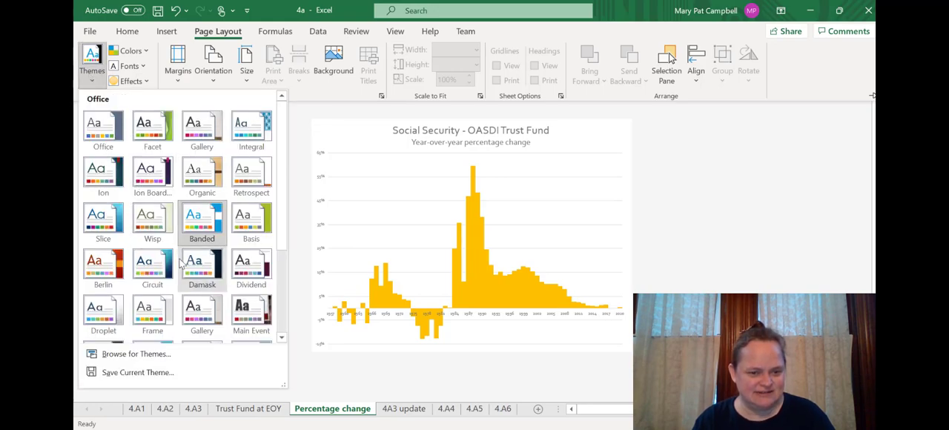
left_click(156, 272)
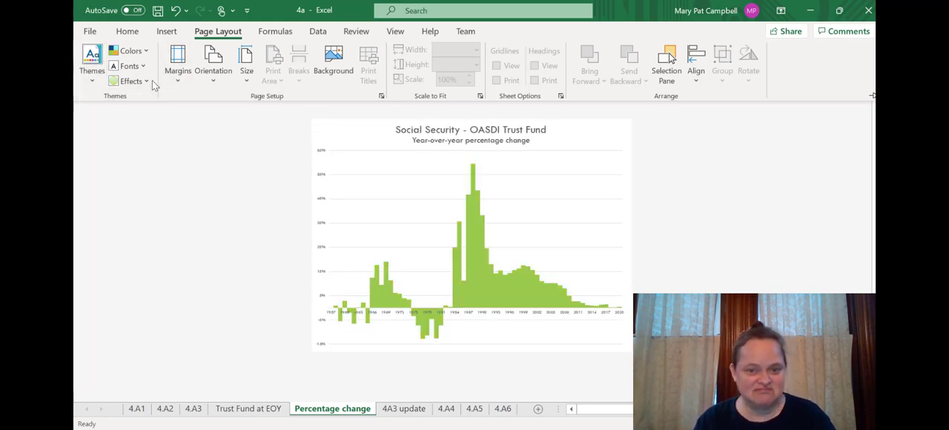
left_click(94, 74)
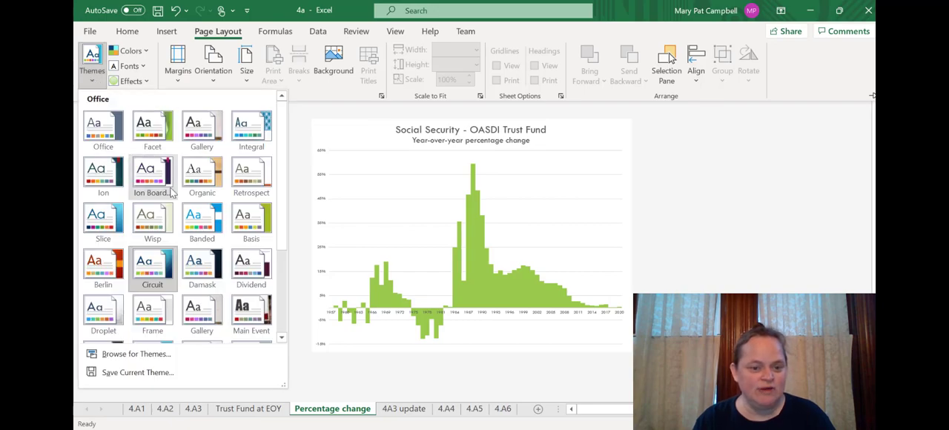
scroll(152, 201, "down", 3)
left_click(252, 285)
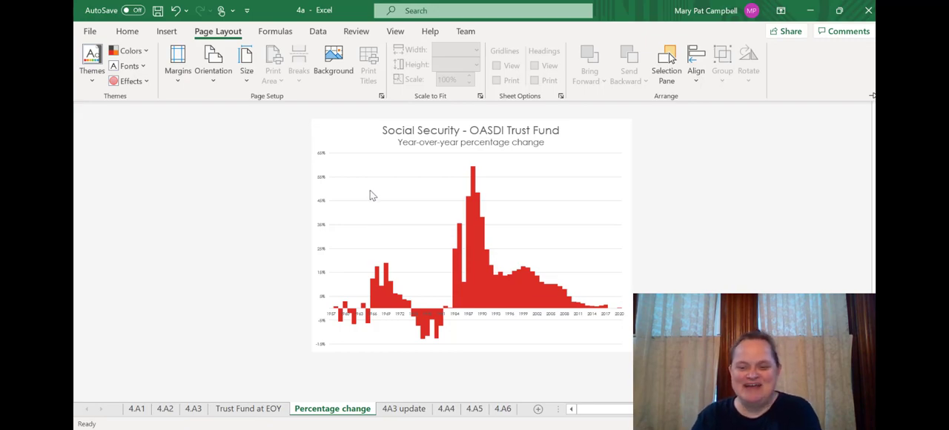
left_click(86, 83)
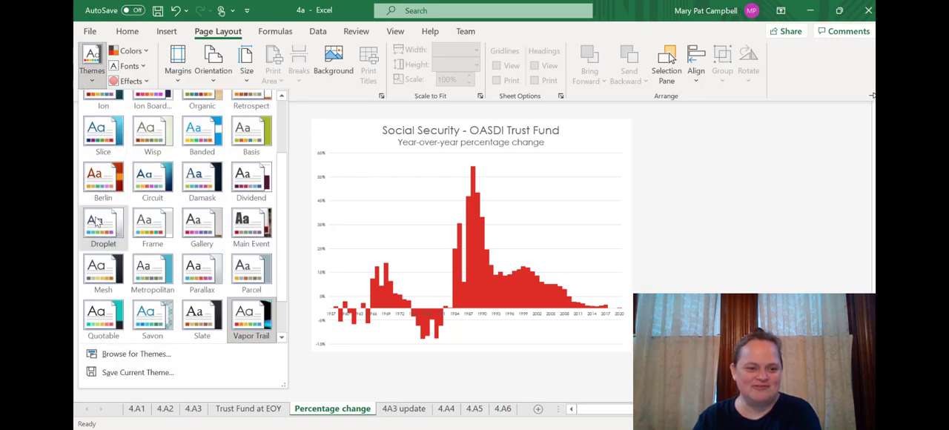
left_click(339, 274)
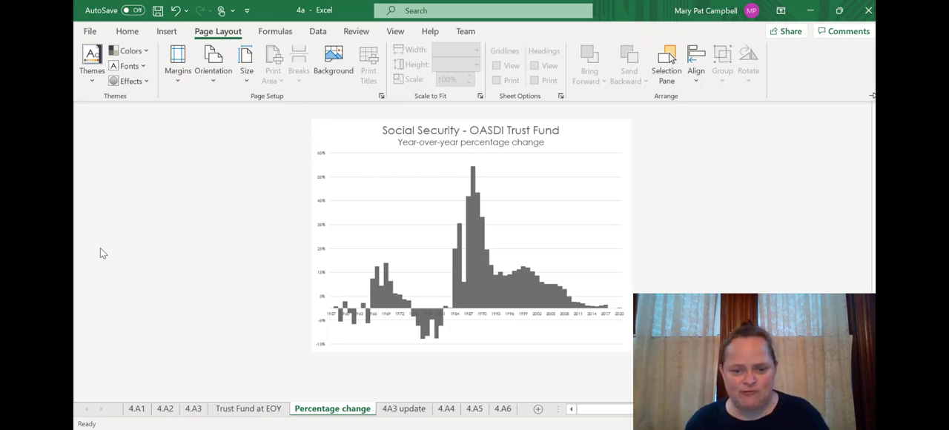
Open the Trust Fund at EOY chart sheet and apply the Vapor Trail theme to the workbook
left_click(281, 413)
left_click(280, 413)
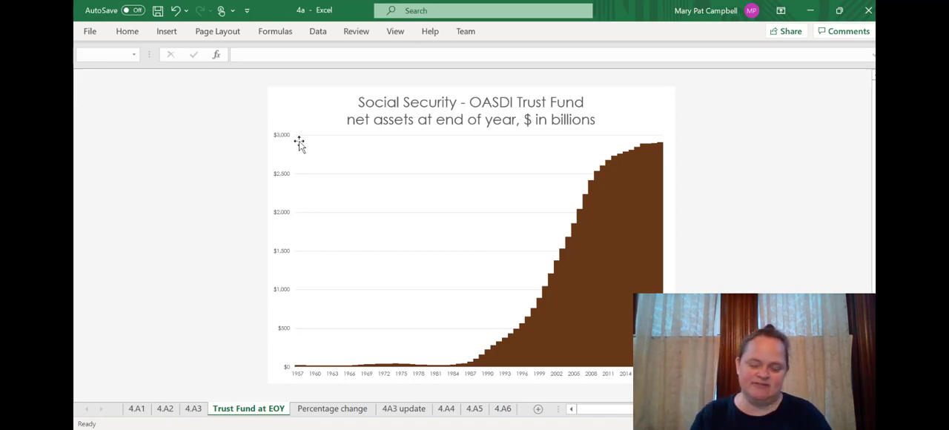
left_click(233, 28)
left_click(91, 82)
scroll(198, 226, "down", 2)
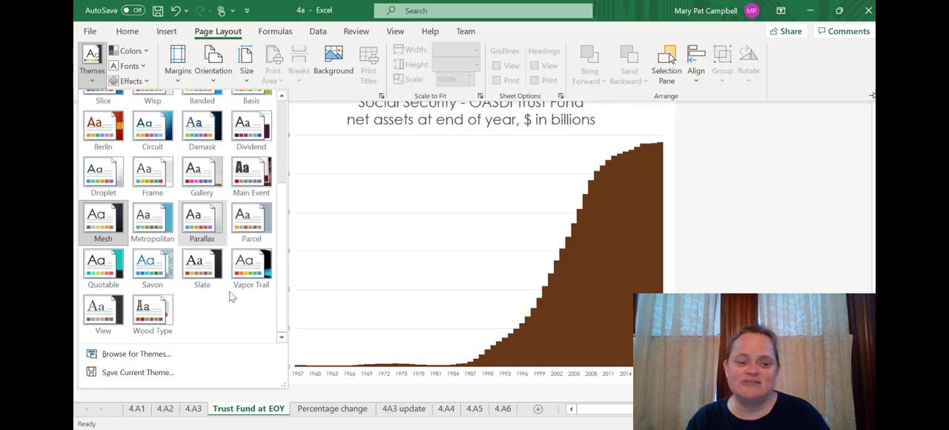
left_click(264, 274)
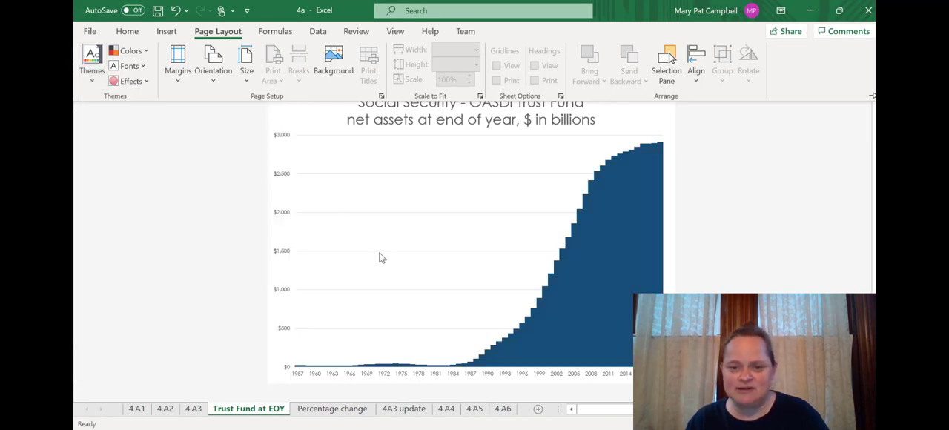
left_click(184, 212)
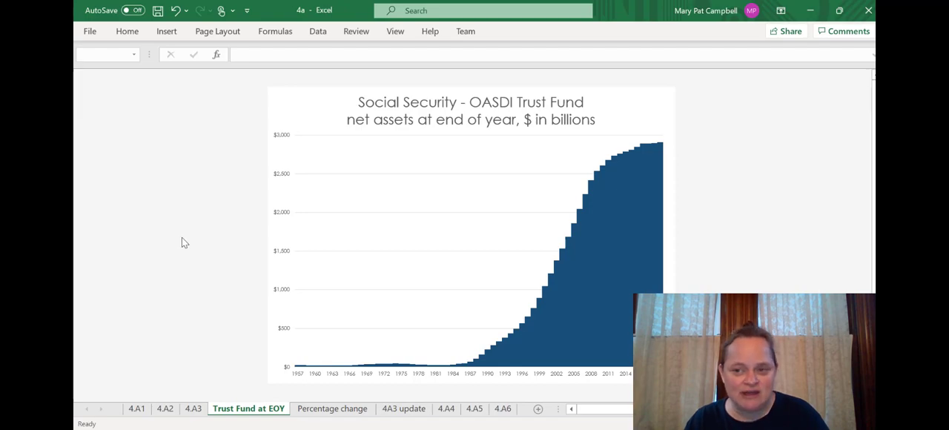